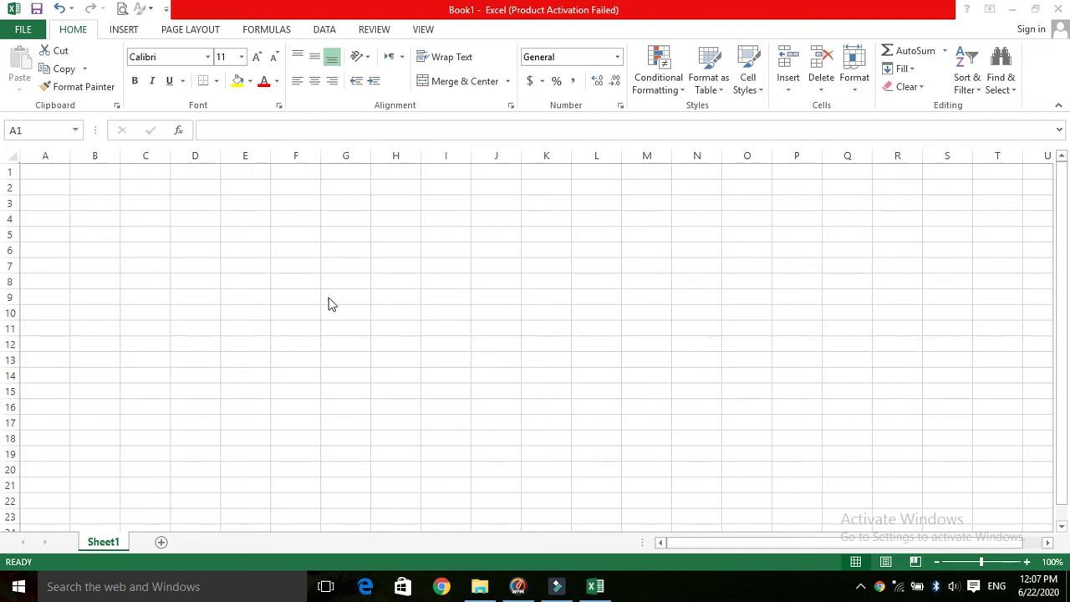
- Enter 'This is our first lesson' in D5 and autofit column D to show it
click(193, 241)
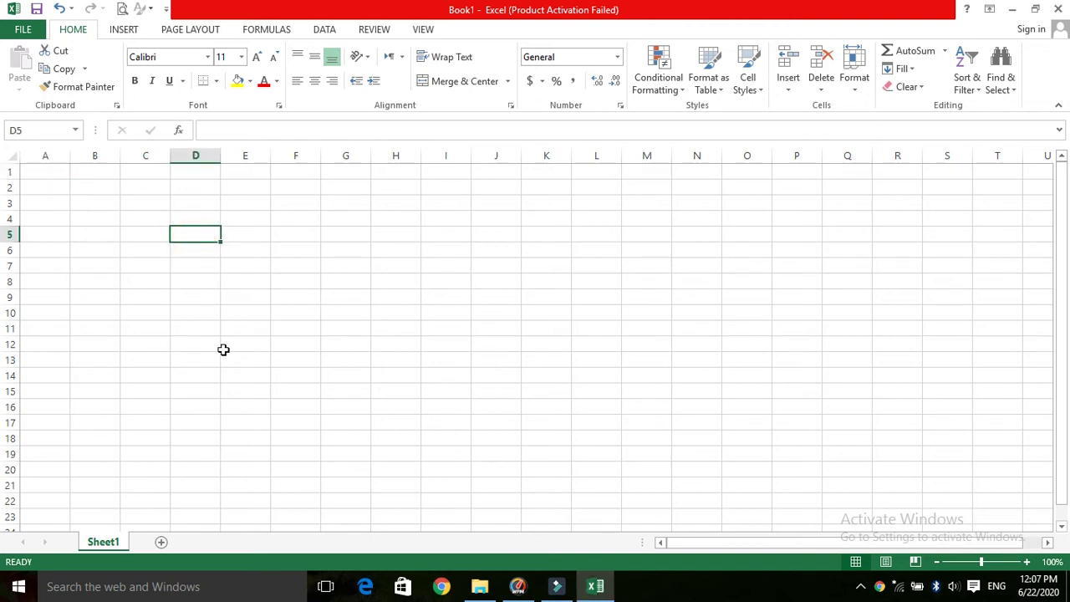
text(This is our first le)
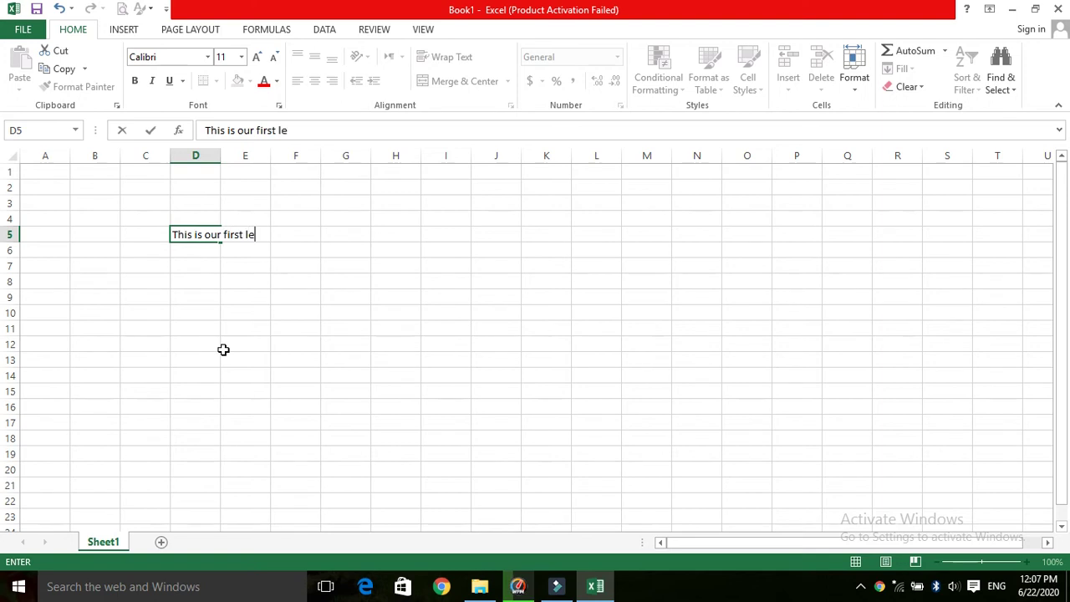
text(sson)
key(Return)
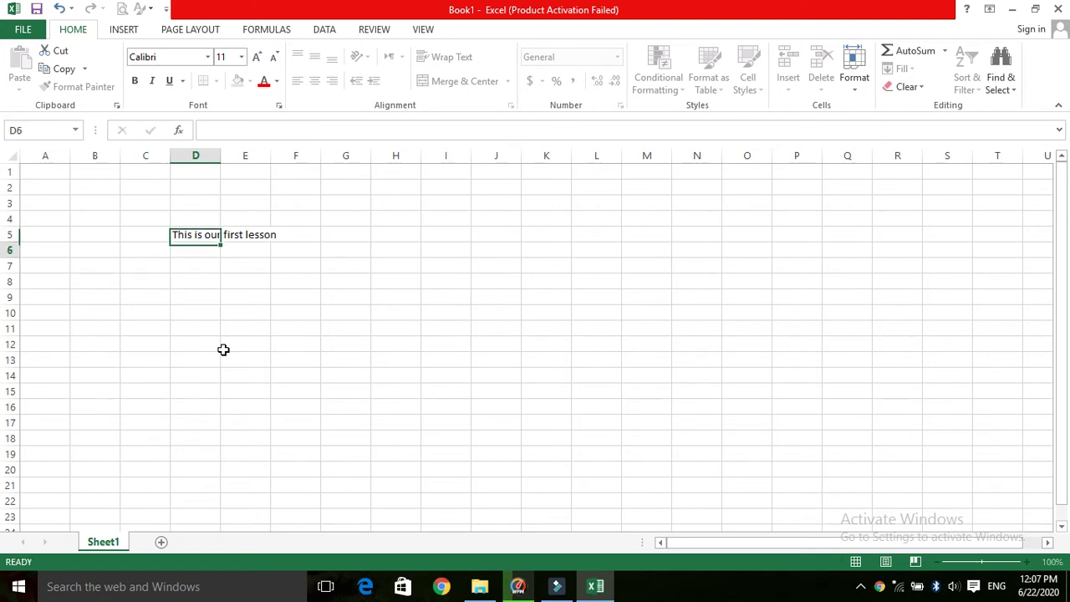
double_click(220, 154)
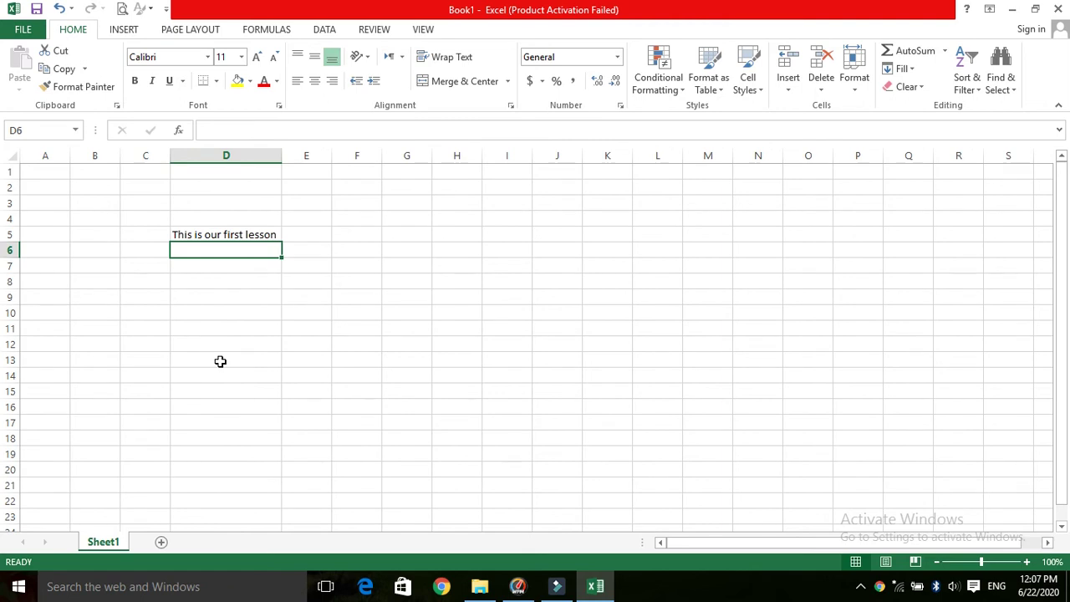
- Move to cell D2 and begin a formula with an equals sign
key(Down)
key(Down)
key(Down)
key(Up)
key(Up)
key(Up)
key(Up)
key(Up)
key(Up)
key(Up)
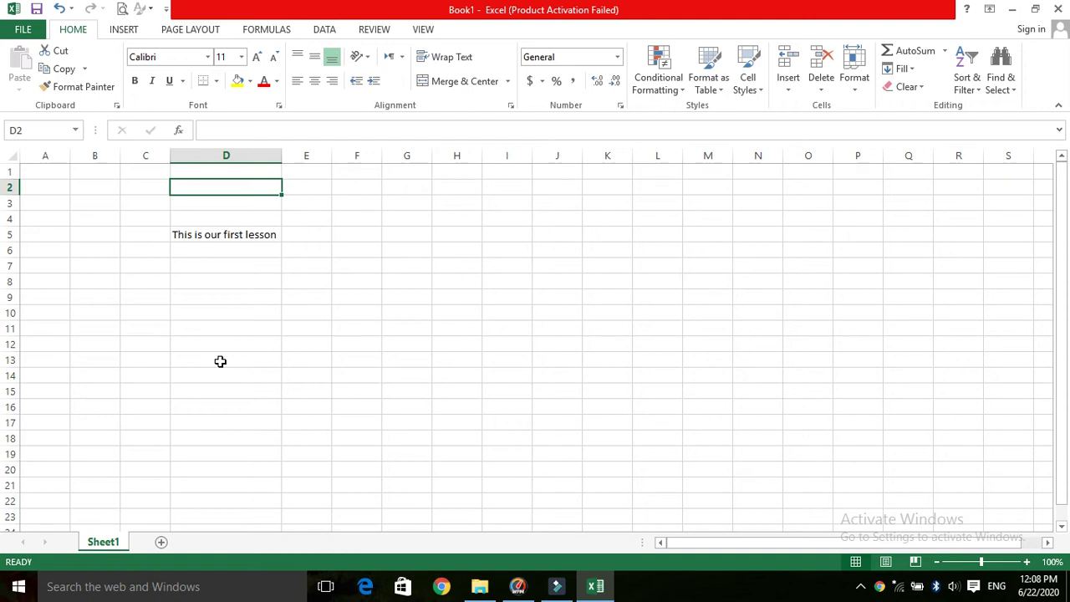
text(=)
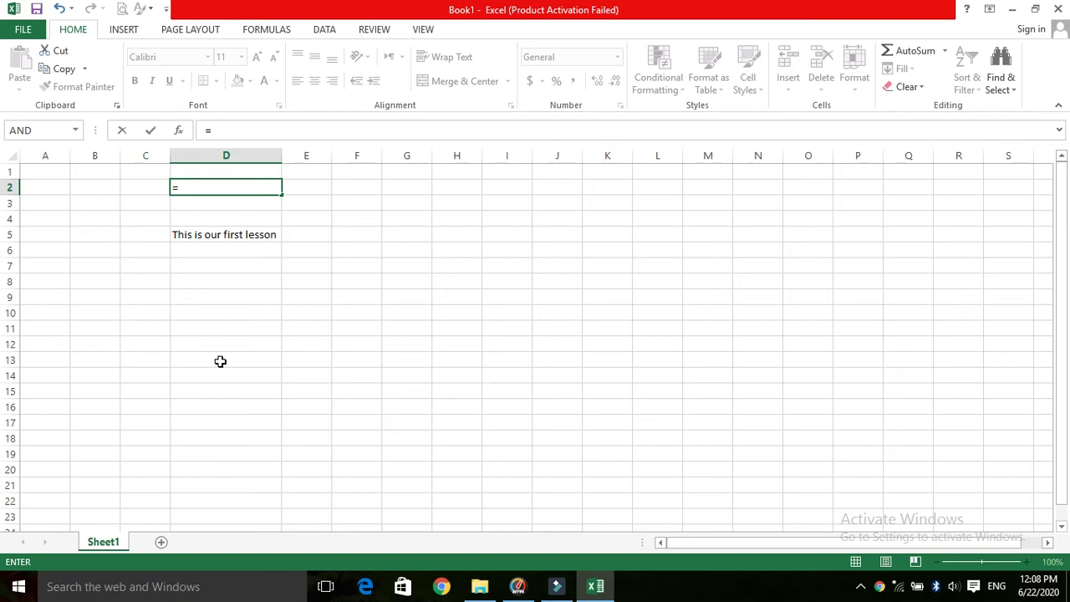
- Complete the formula =LEN(D5) in D2, returning 24, and reselect D2 to view it
text(len)
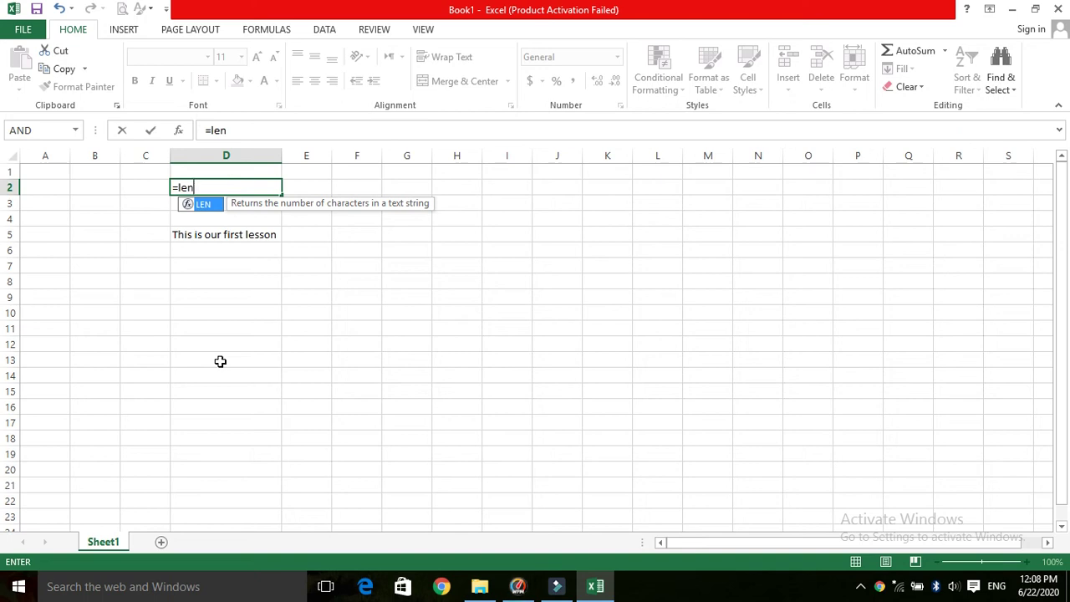
key(Tab)
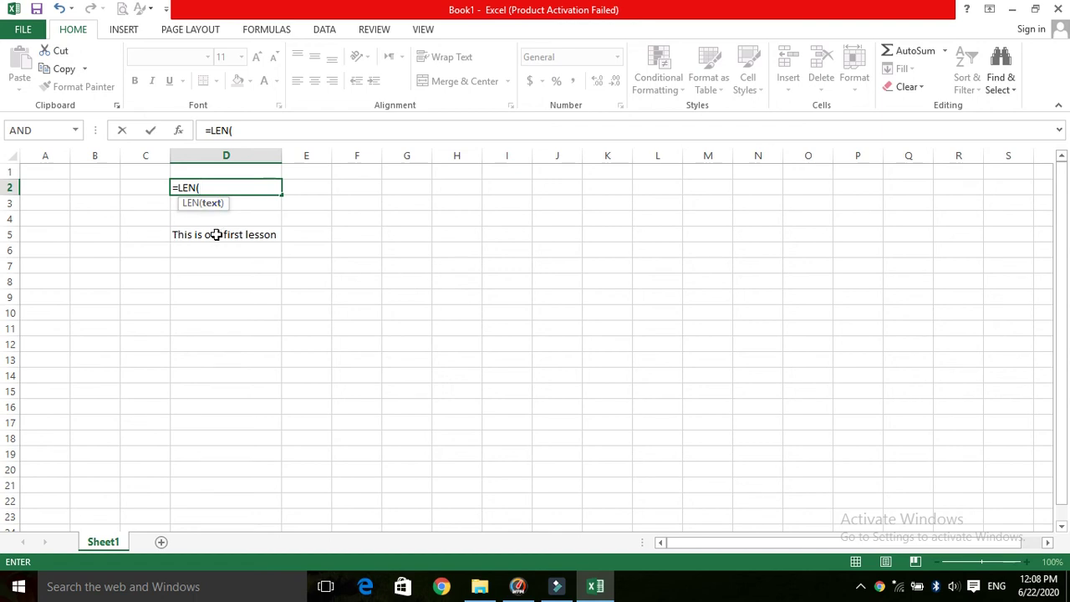
click(216, 236)
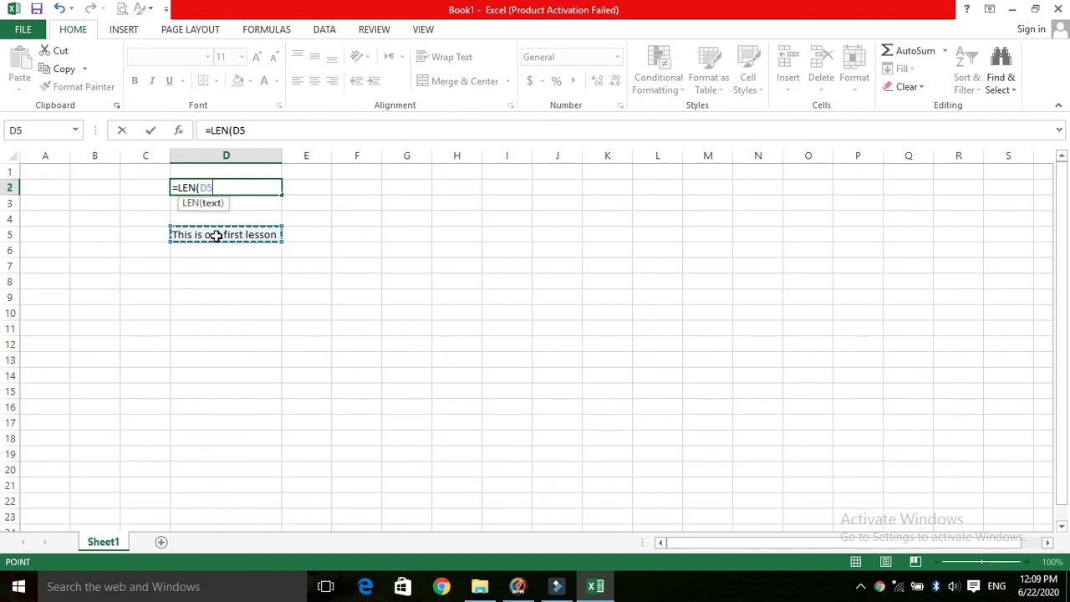
text())
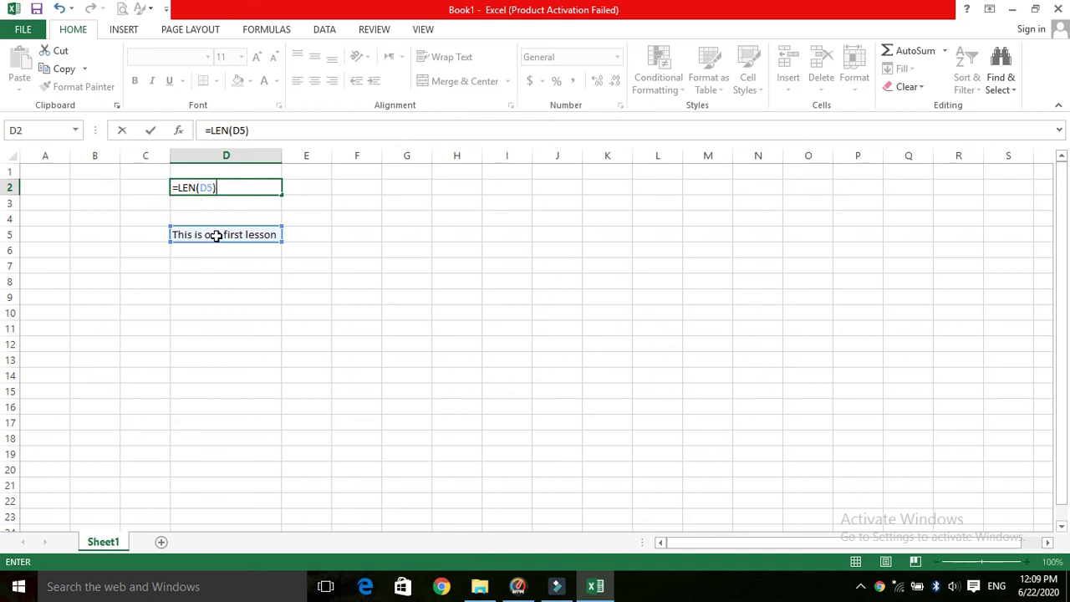
key(Return)
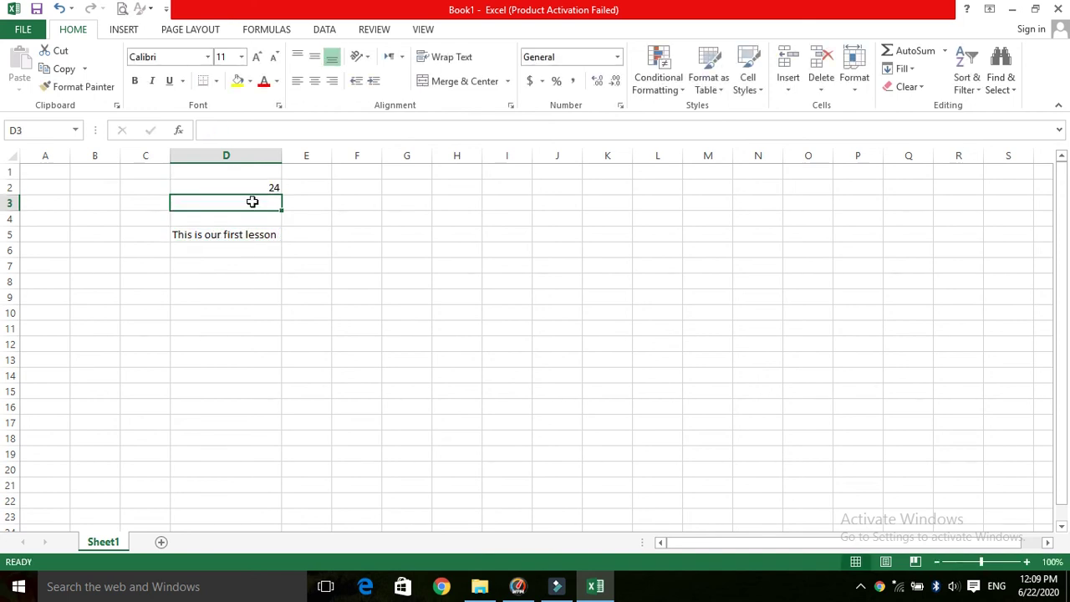
click(249, 186)
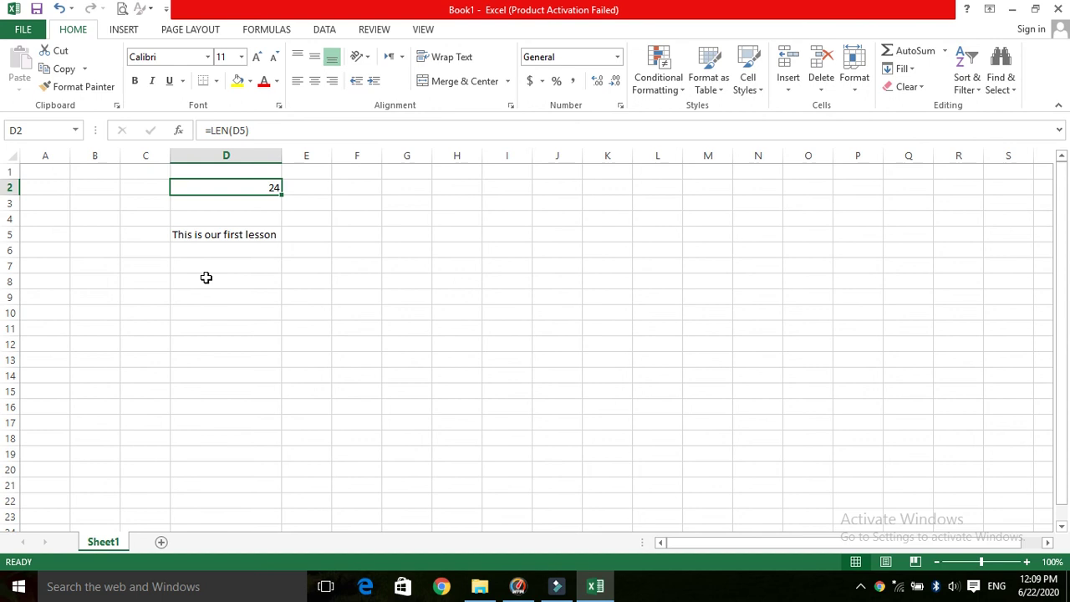
- Edit D5 to delete every space so it reads 'Thisisourfirstlesson', dropping D2's count to 20
double_click(246, 234)
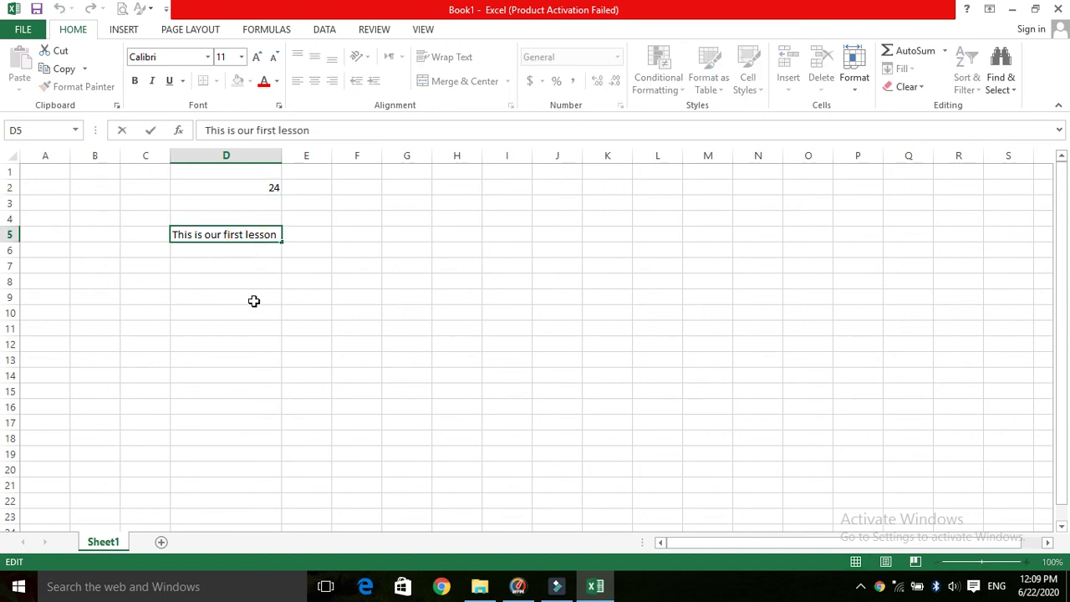
key(BackSpace)
click(220, 235)
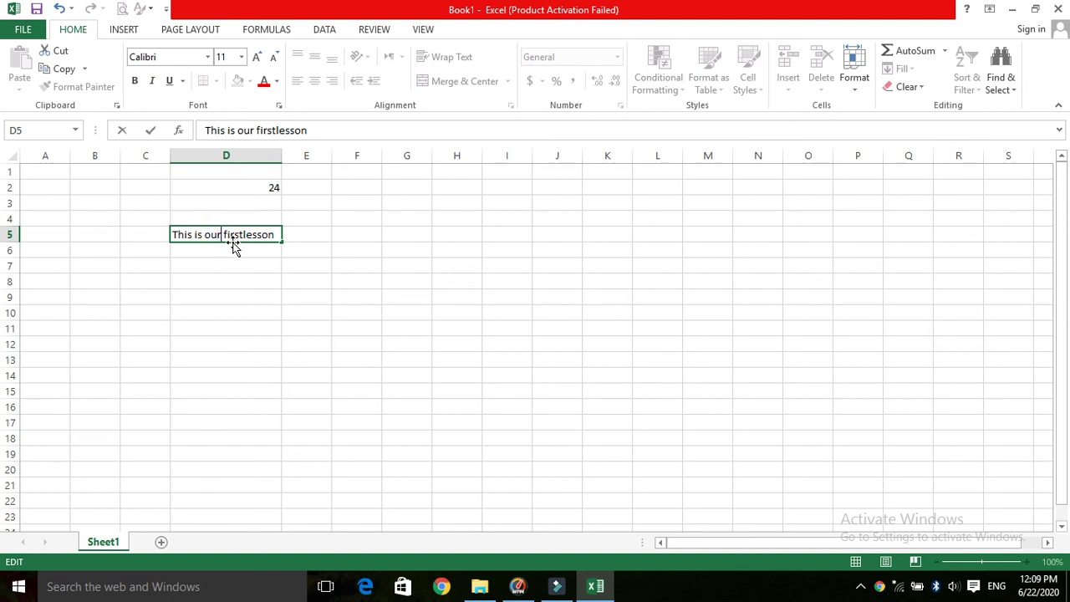
key(BackSpace)
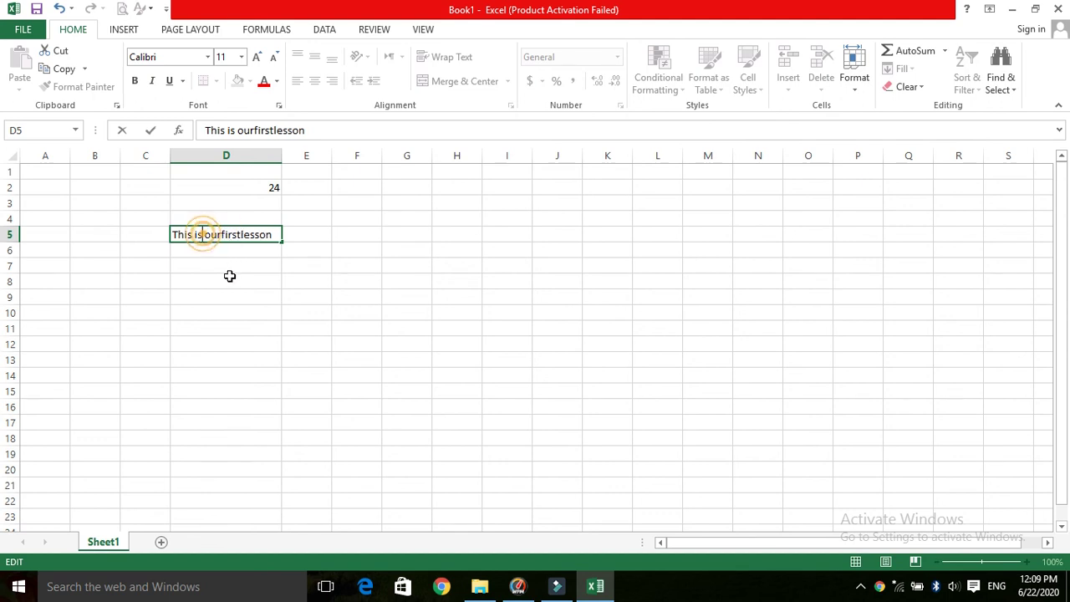
key(BackSpace)
key(Delete)
text(s)
key(Left)
key(Left)
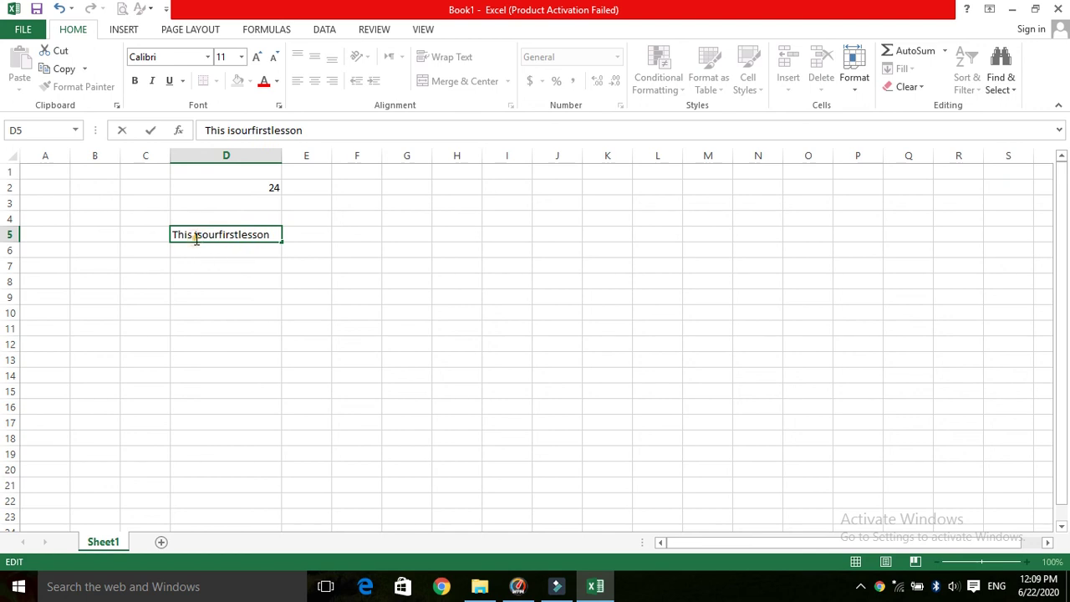
key(BackSpace)
key(ctrl+Return)
key(Return)
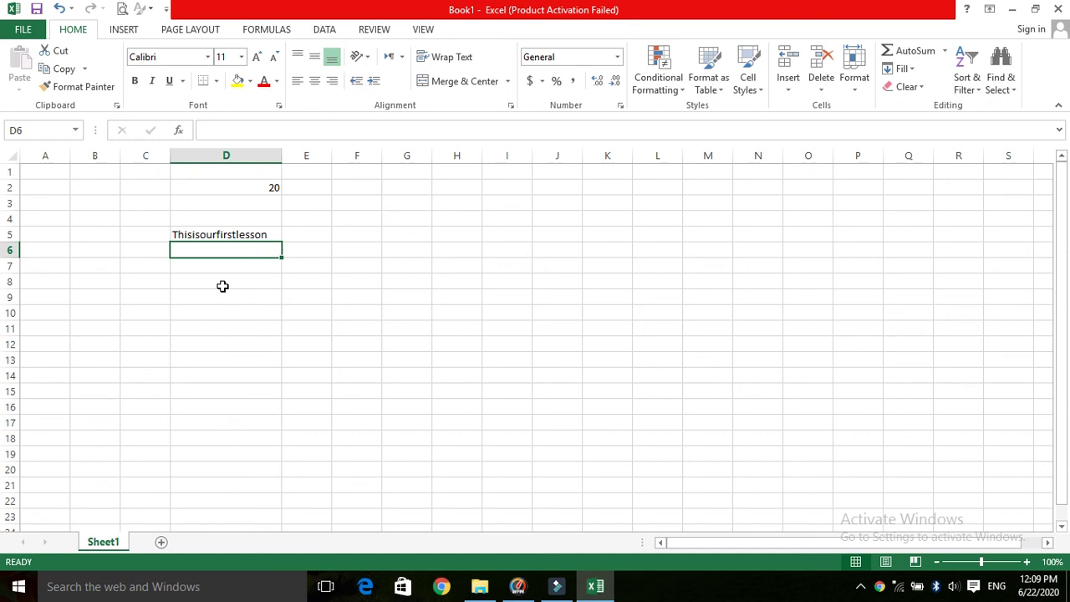
- Reselect D5 to confirm its text is 'Thisisourfirstlesson' with no spaces
double_click(269, 233)
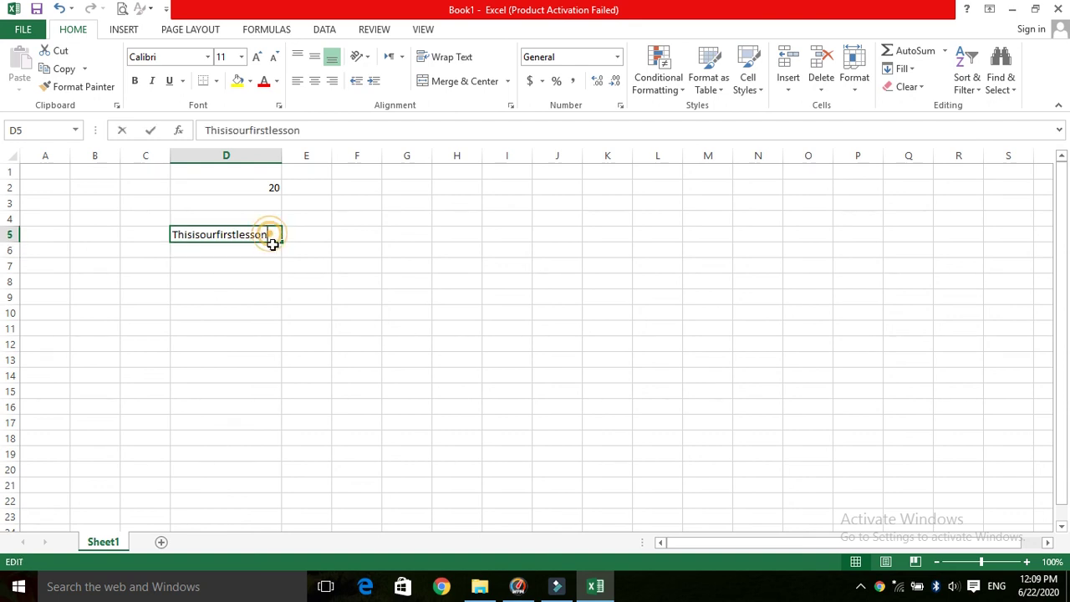
click(237, 279)
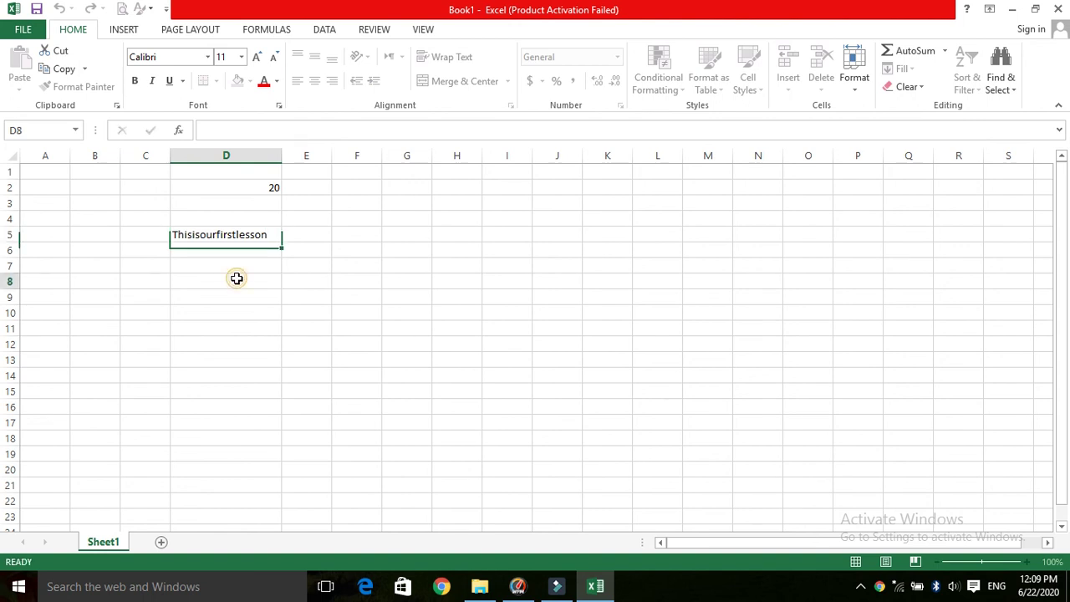
click(274, 235)
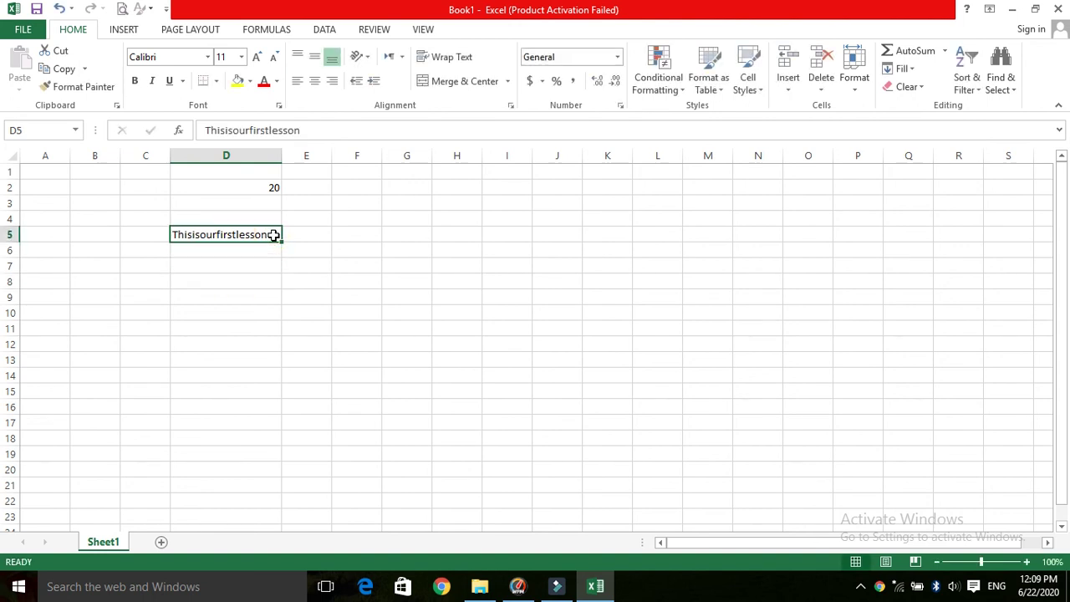